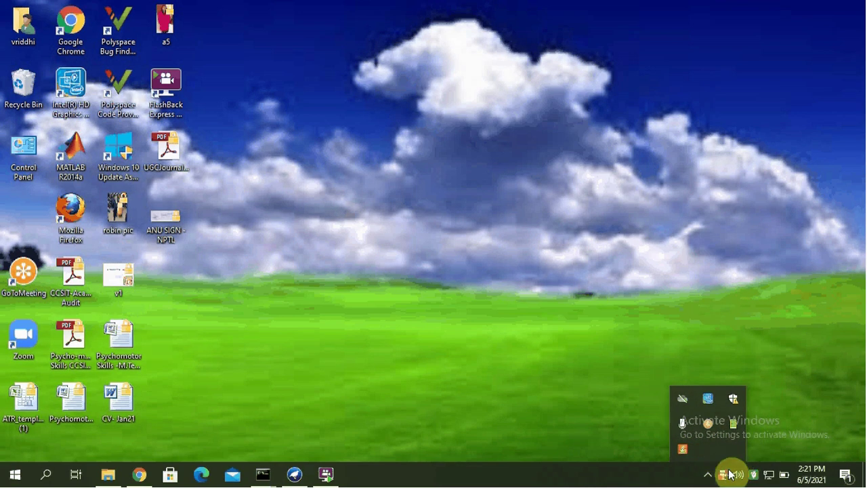
Step: Dismiss the recorder menu and launch the Weka GUI Chooser from the taskbar
{"action": "right_click", "coordinate": [725, 476]}
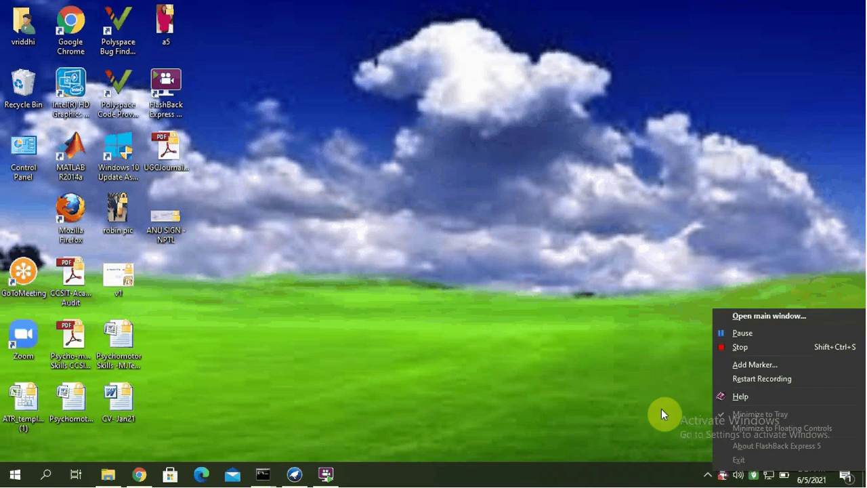
{"action": "left_click", "coordinate": [295, 474]}
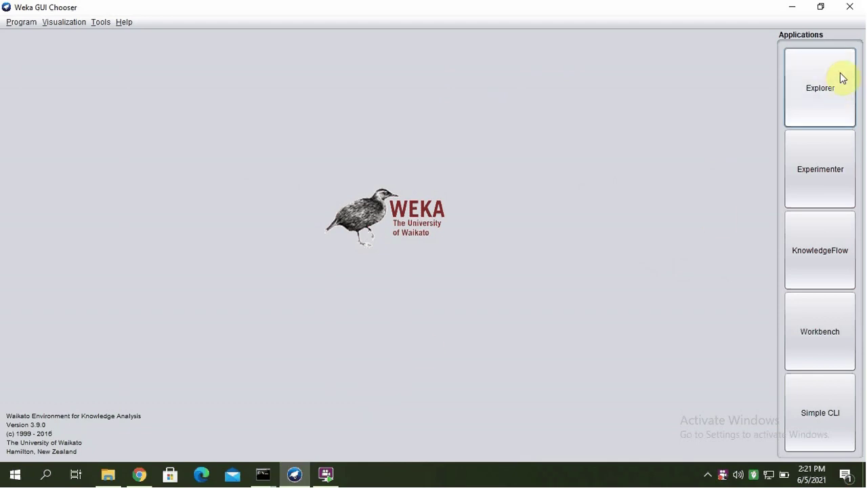
Step: Open Weka Explorer from the GUI Chooser and maximize its window
{"action": "left_click", "coordinate": [818, 91]}
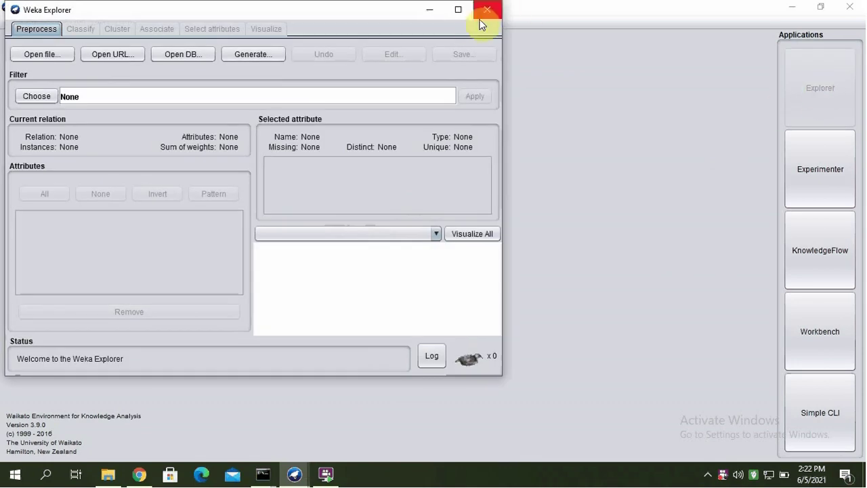
{"action": "left_click", "coordinate": [458, 10]}
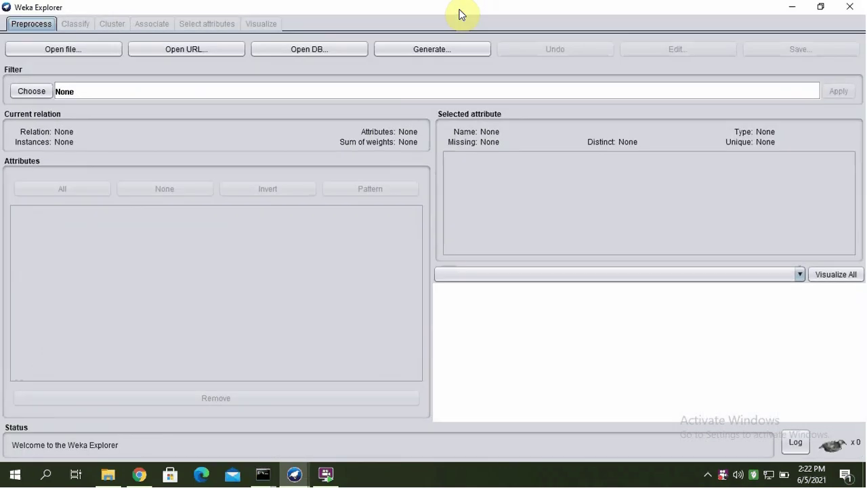
{"action": "left_click", "coordinate": [37, 27]}
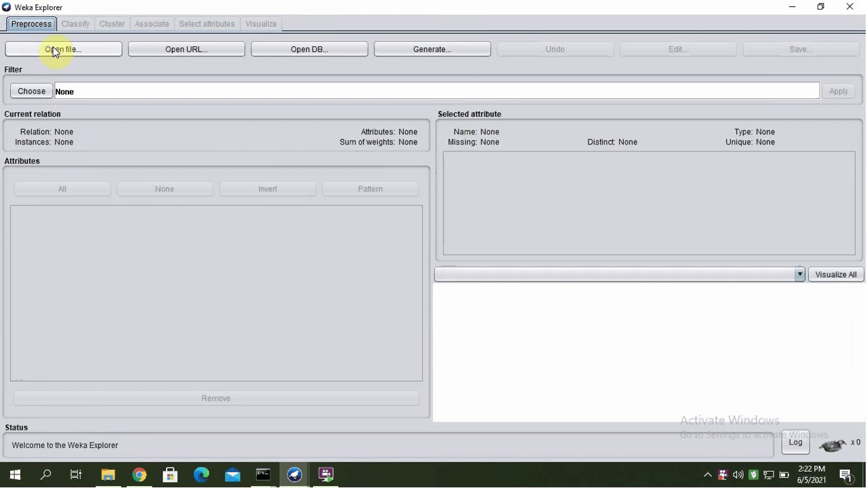
Step: In the Open file dialog, browse the C: drive into Program Files
{"action": "left_click", "coordinate": [54, 51]}
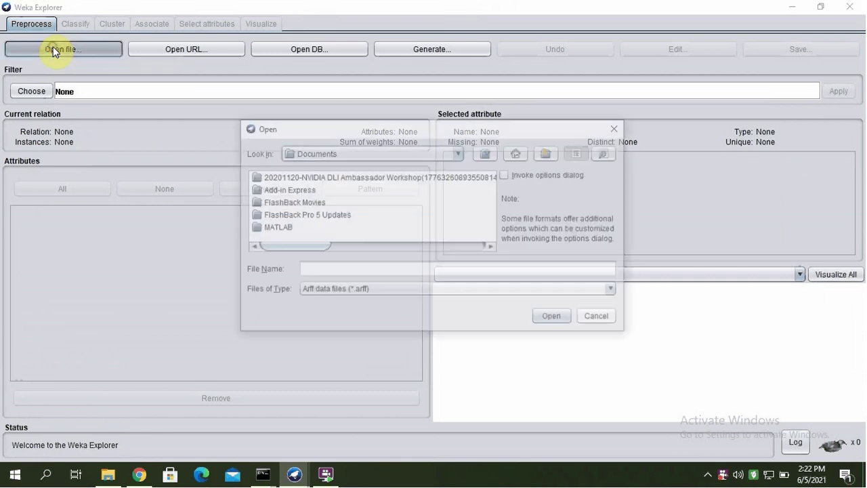
{"action": "left_click", "coordinate": [458, 153]}
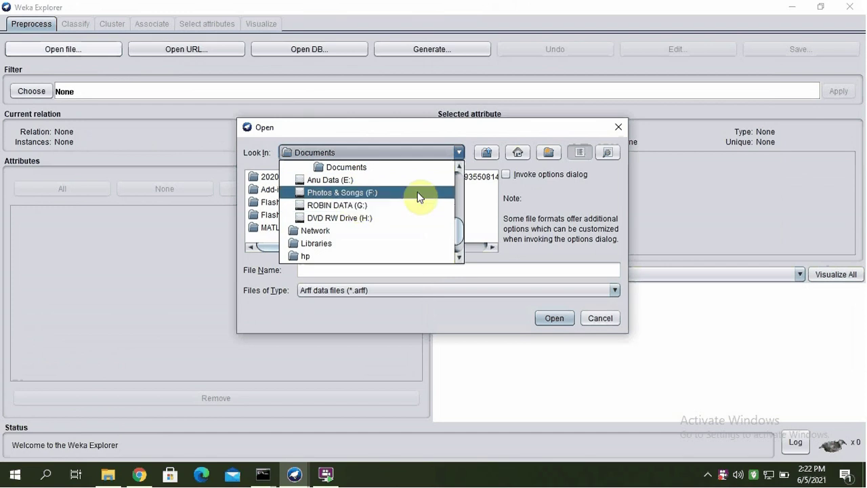
{"action": "scroll", "coordinate": [380, 193], "scroll_direction": "up", "scroll_amount": 1}
{"action": "left_click", "coordinate": [361, 175]}
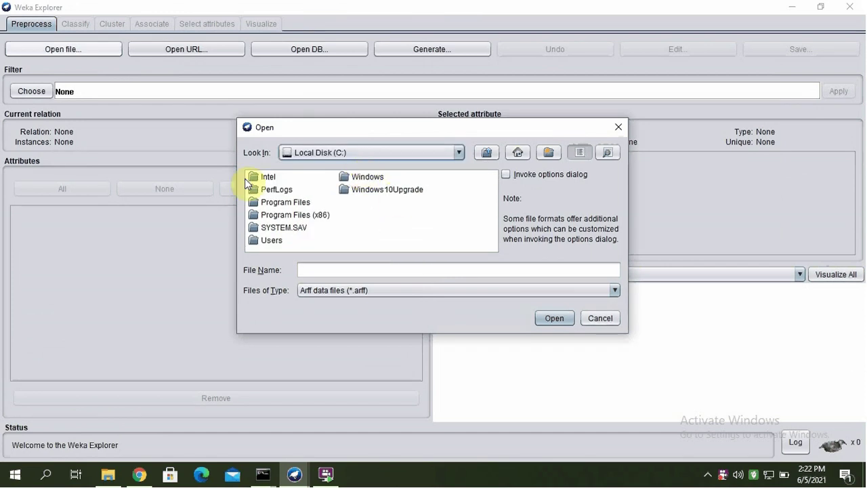
{"action": "double_click", "coordinate": [283, 203]}
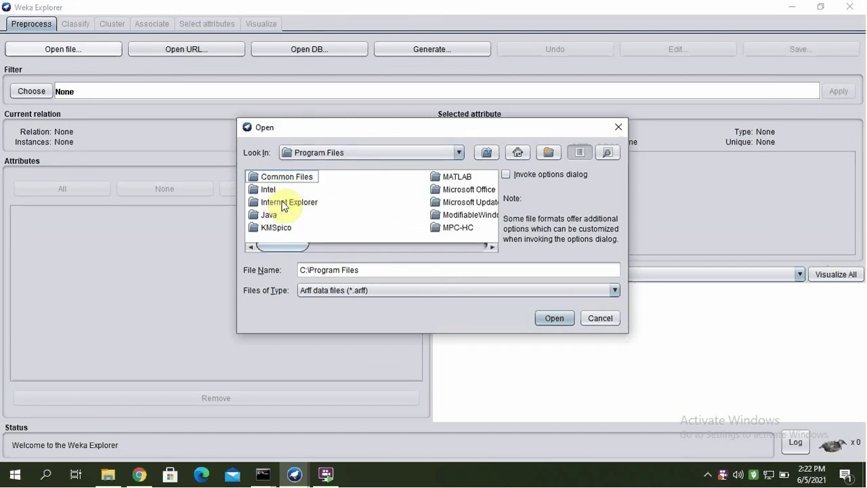
{"action": "left_click", "coordinate": [491, 247]}
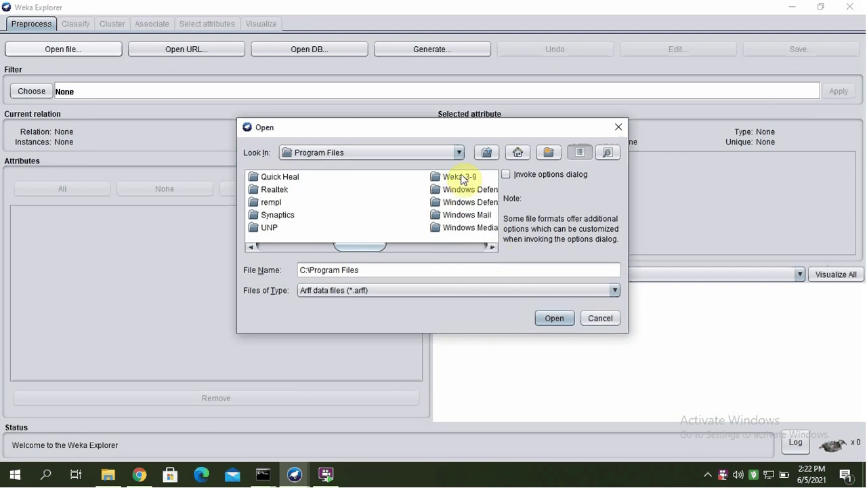
Step: Show All Files and load iris.arff from Weka-3-9\data
{"action": "left_click", "coordinate": [611, 289]}
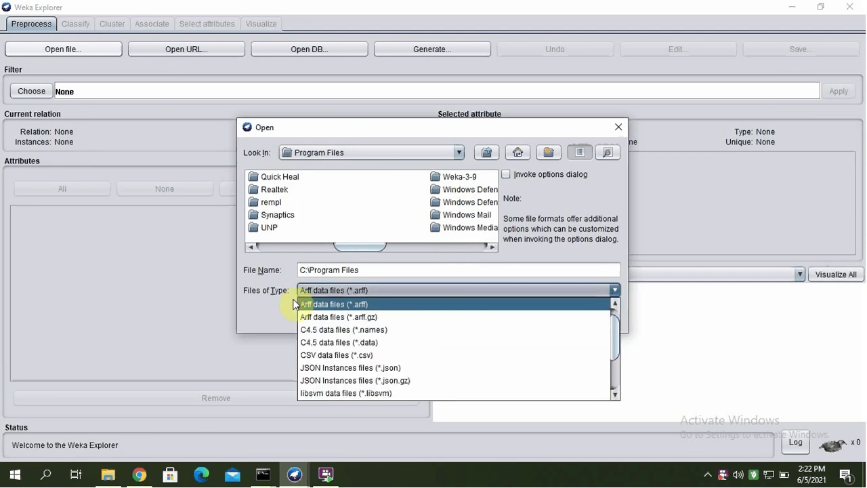
{"action": "scroll", "coordinate": [330, 332], "scroll_direction": "up", "scroll_amount": 1}
{"action": "left_click", "coordinate": [329, 304]}
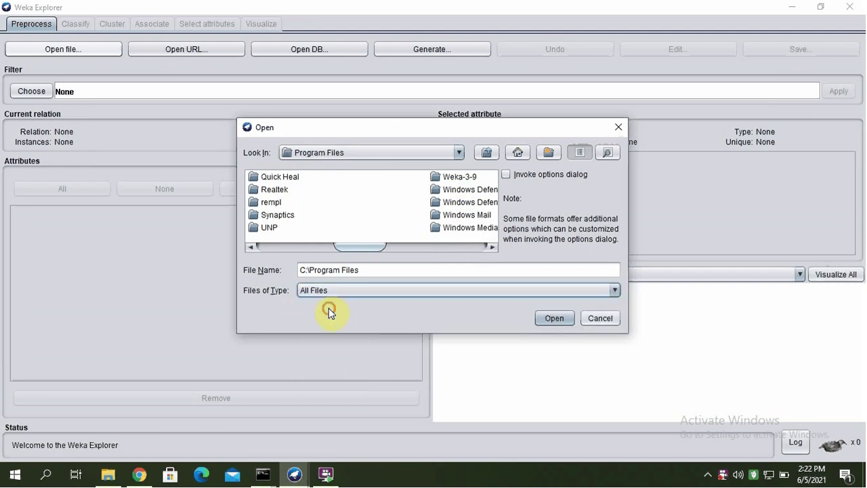
{"action": "left_click", "coordinate": [459, 176]}
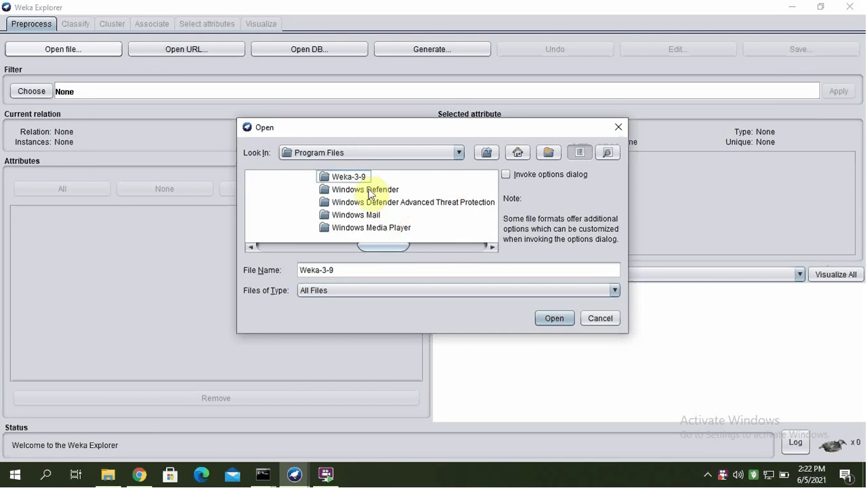
{"action": "double_click", "coordinate": [353, 177]}
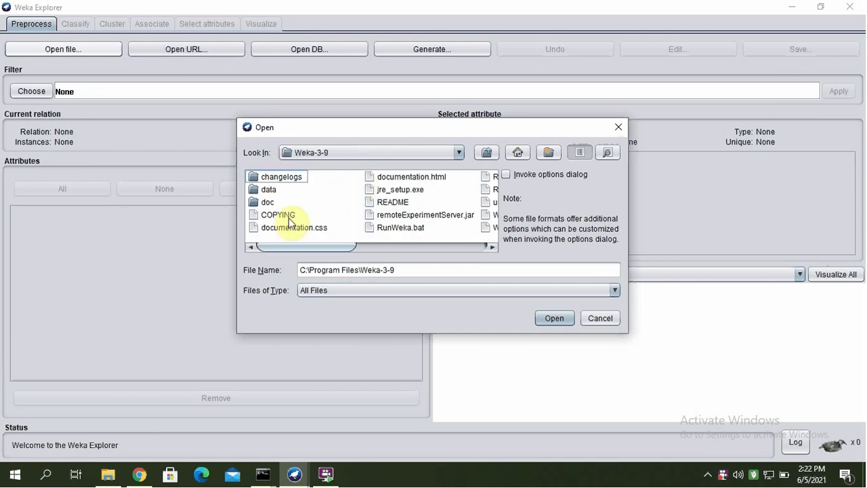
{"action": "double_click", "coordinate": [267, 191]}
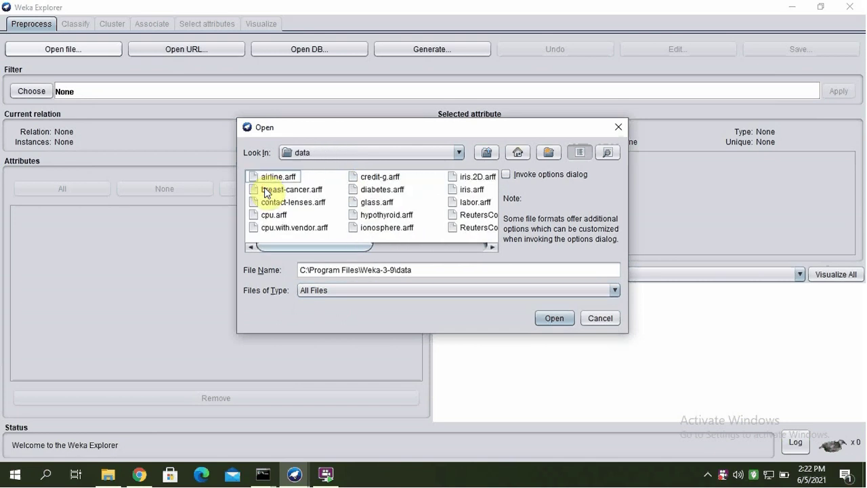
{"action": "left_click", "coordinate": [472, 189]}
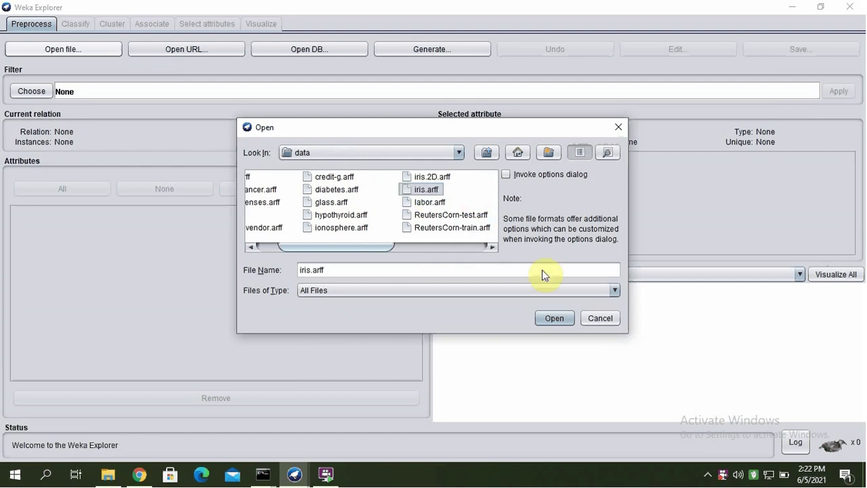
{"action": "left_click", "coordinate": [554, 317]}
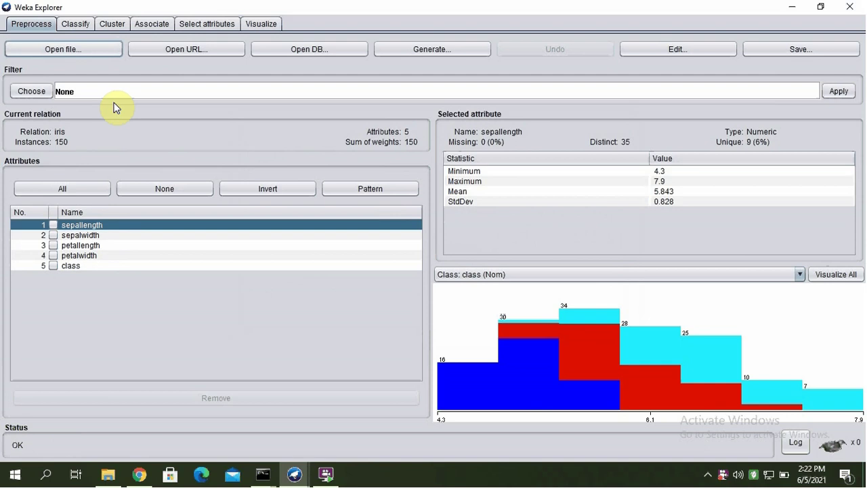
Step: Switch to the Cluster tab of Weka Explorer
{"action": "left_click", "coordinate": [112, 25]}
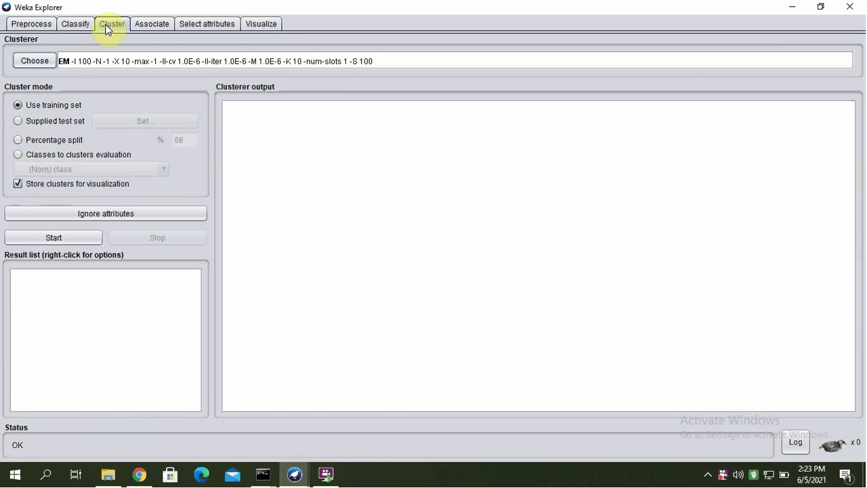
Step: Confirm EM as the clusterer and select Classes to clusters evaluation
{"action": "left_click", "coordinate": [37, 61]}
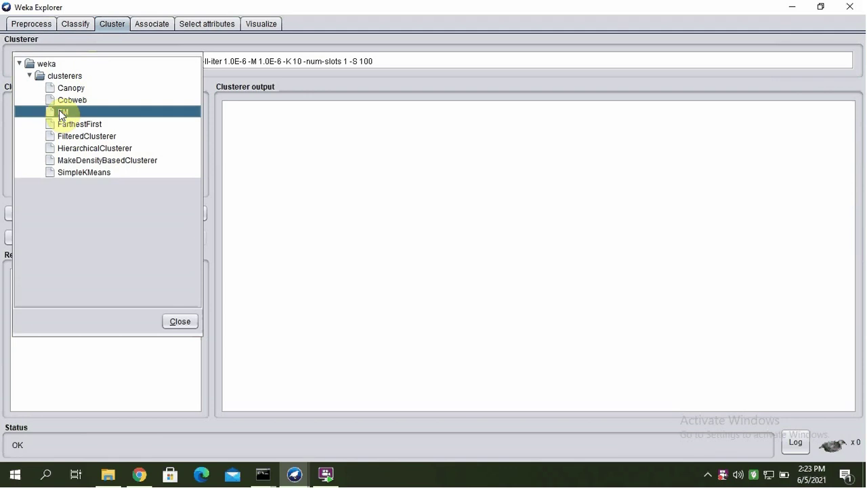
{"action": "left_click", "coordinate": [180, 321]}
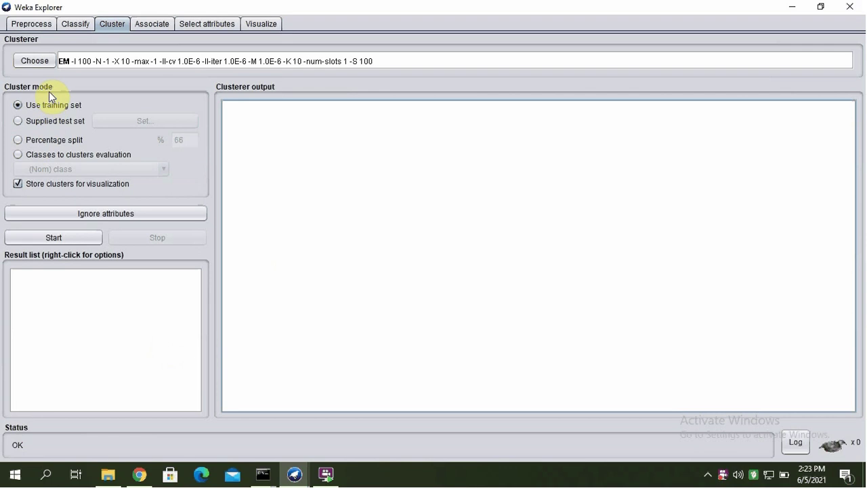
{"action": "left_click", "coordinate": [18, 157]}
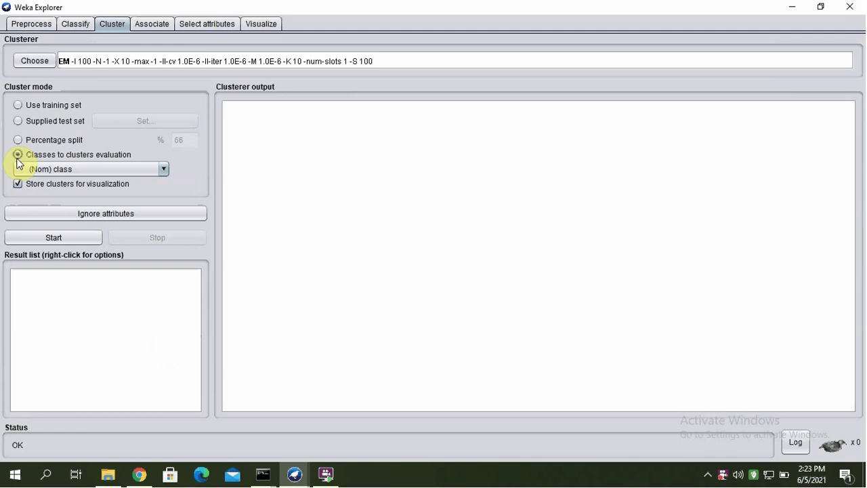
Step: Run EM and read the output: five clusters, 60 instances (40%) incorrectly clustered
{"action": "left_click", "coordinate": [65, 237]}
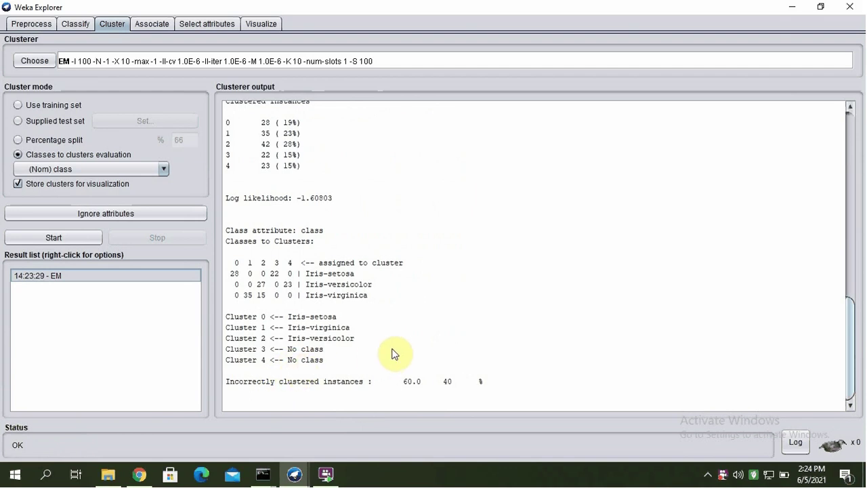
{"action": "scroll", "coordinate": [386, 358], "scroll_direction": "up", "scroll_amount": 3}
{"action": "scroll", "coordinate": [382, 358], "scroll_direction": "up", "scroll_amount": 4}
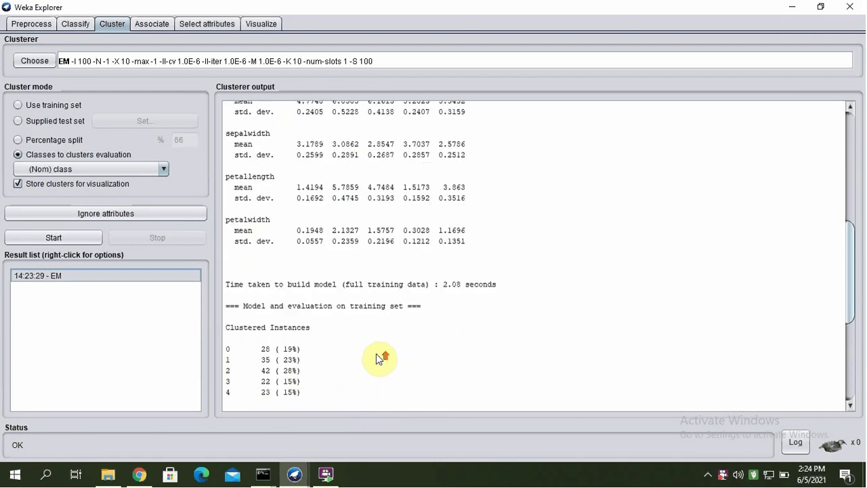
{"action": "scroll", "coordinate": [380, 356], "scroll_direction": "up", "scroll_amount": 2}
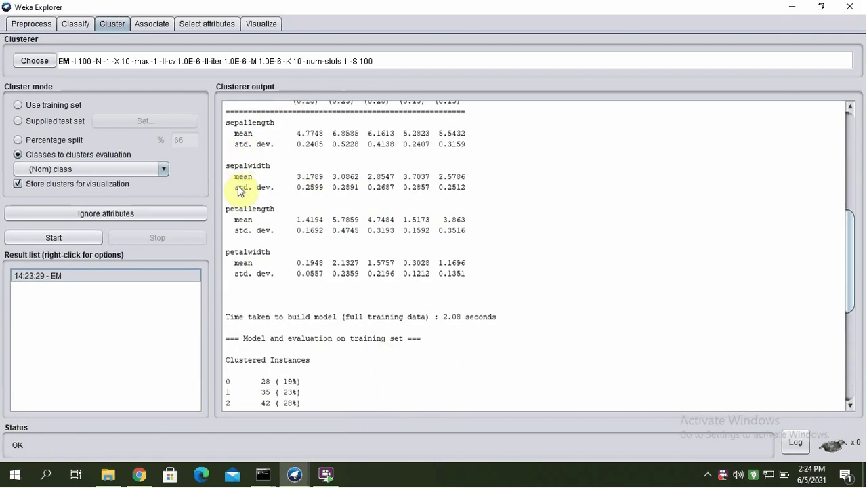
{"action": "scroll", "coordinate": [320, 225], "scroll_direction": "up", "scroll_amount": 1}
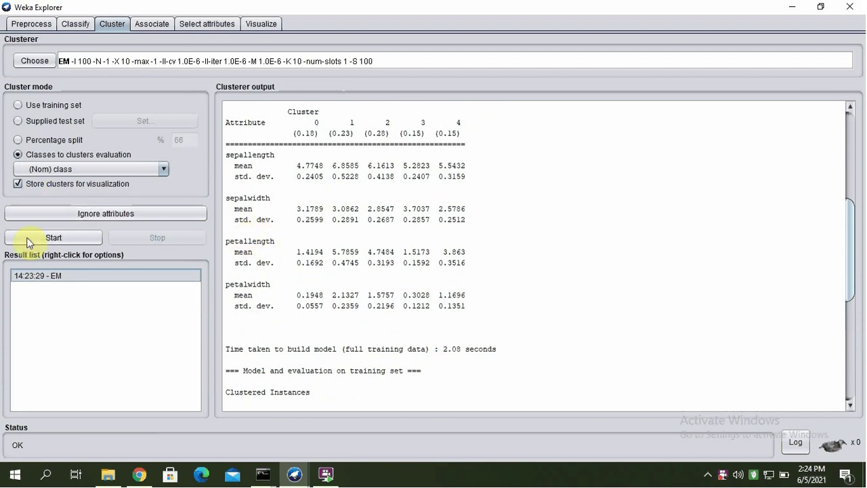
Step: Choose Visualize cluster assignments for the EM entry in the Result list
{"action": "right_click", "coordinate": [55, 277]}
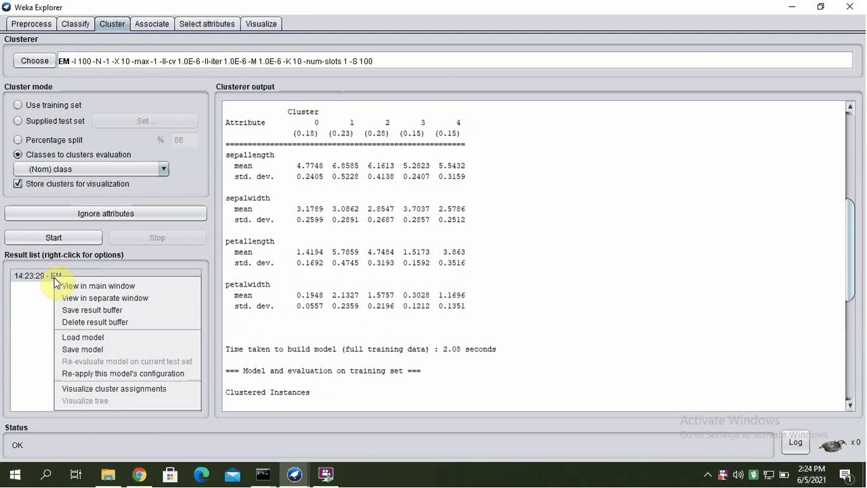
{"action": "left_click", "coordinate": [121, 391]}
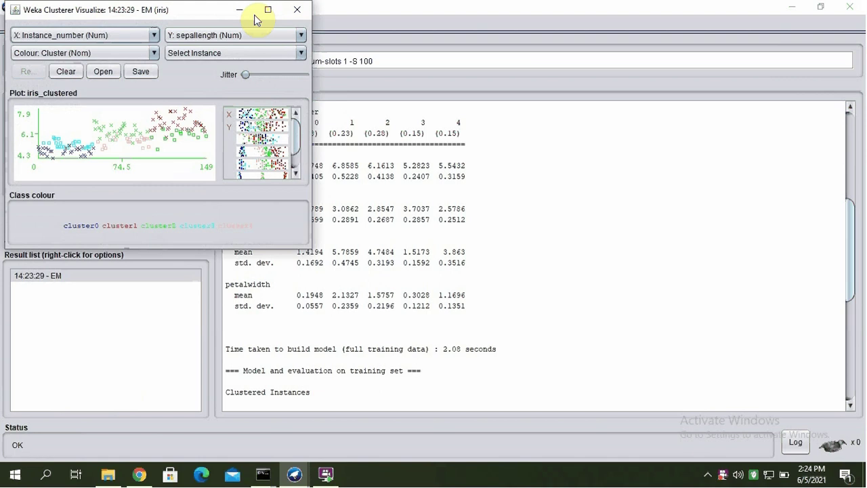